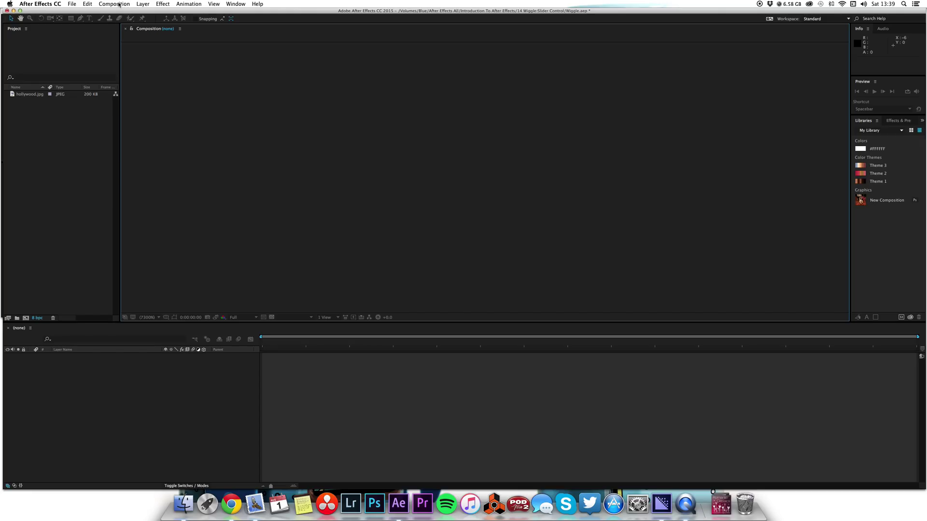
Step: Create Comp 1 with the HDV/HDTV 720 25 preset (1280×720, 25 fps, 10 seconds)
{"action": "left_click", "coordinate": [121, 4]}
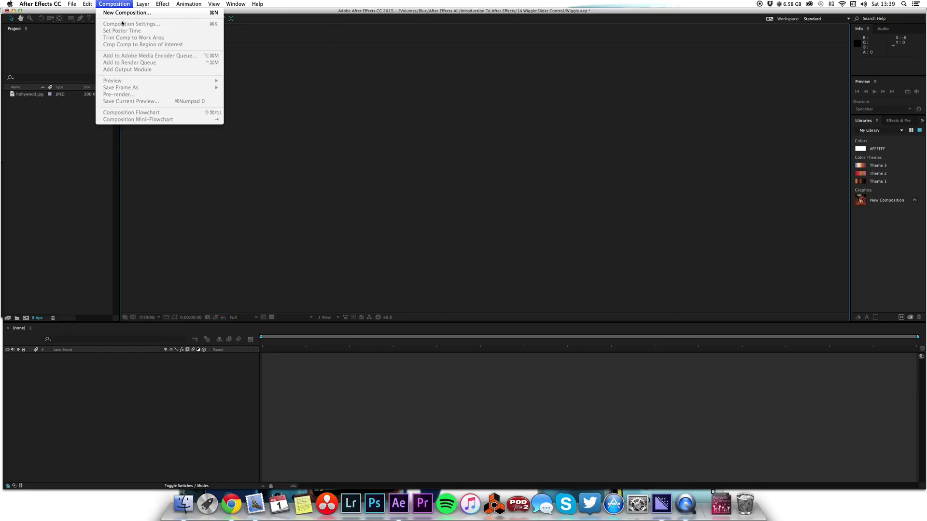
{"action": "left_click", "coordinate": [112, 14]}
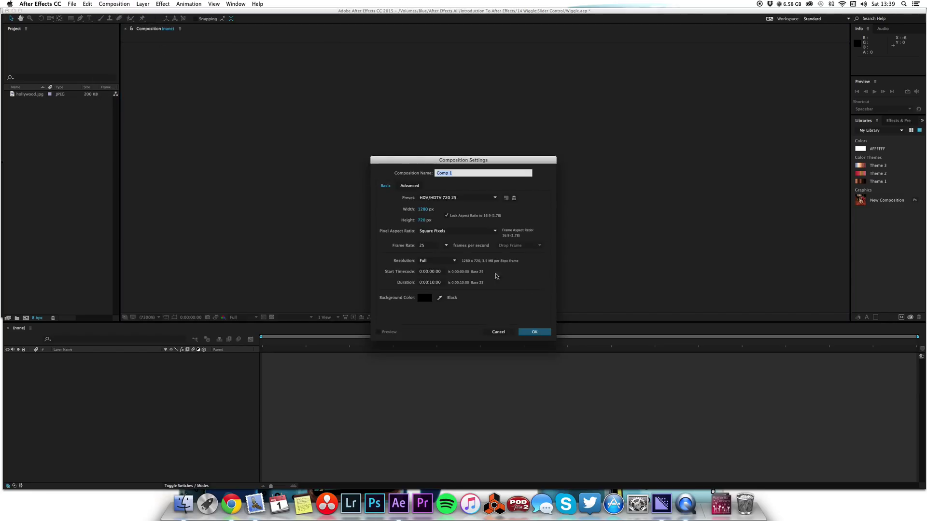
{"action": "left_click", "coordinate": [542, 332]}
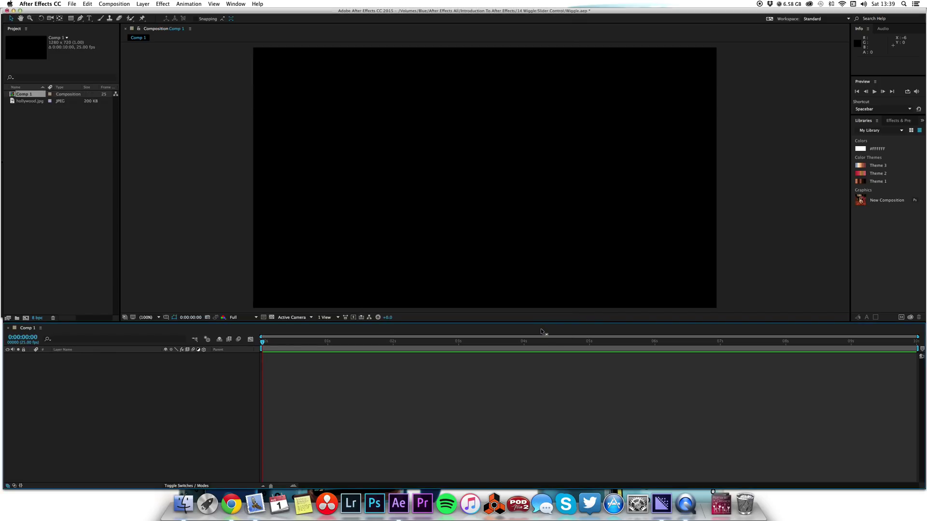
{"action": "left_click", "coordinate": [38, 183]}
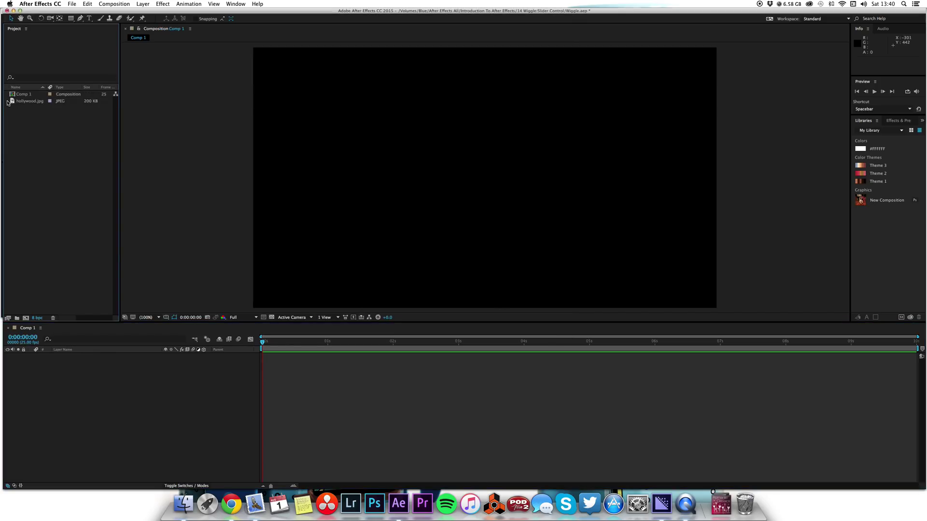
Step: Add hollywood.jpg to Comp 1 and scale the layer up to 123%
{"action": "left_click_drag", "start_coordinate": [12, 101], "coordinate": [209, 397]}
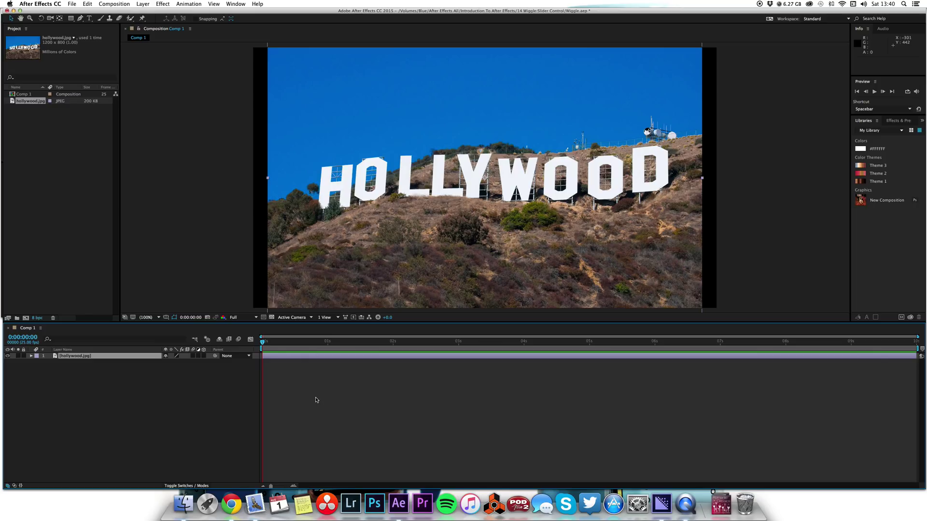
{"action": "key", "text": "s"}
{"action": "left_click", "coordinate": [174, 366]}
{"action": "left_click_drag", "start_coordinate": [175, 366], "coordinate": [181, 365]}
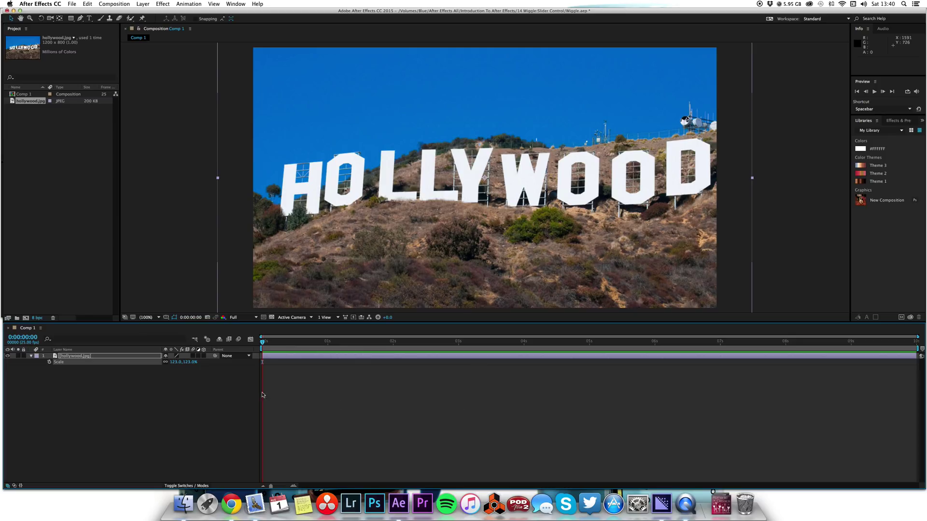
Step: Apply a wiggle(10,50) expression to the photo layer's Position
{"action": "key", "text": "p"}
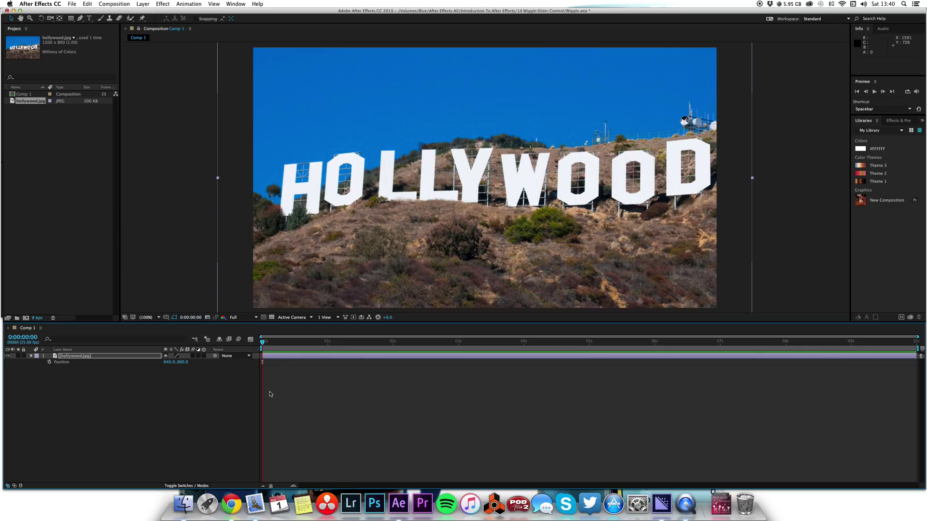
{"action": "left_click", "coordinate": [49, 363], "text": "alt"}
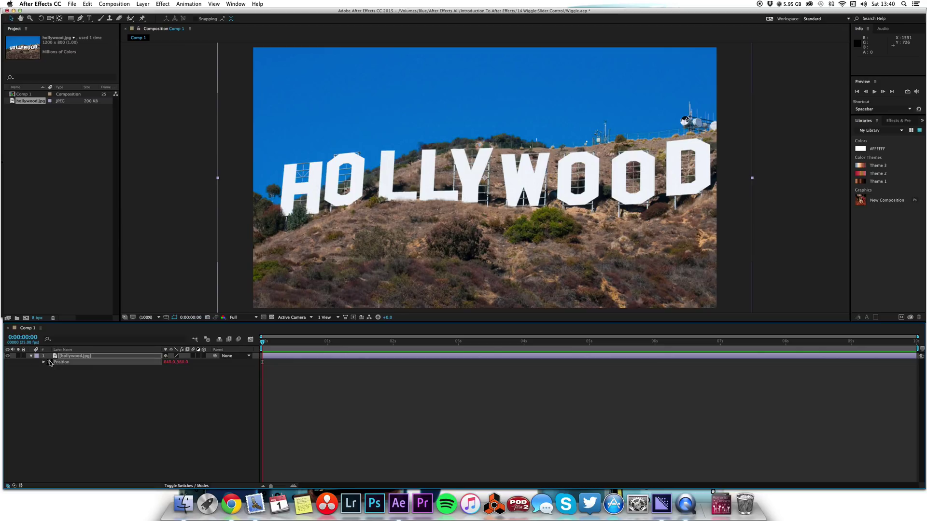
{"action": "type", "text": "wiggle("}
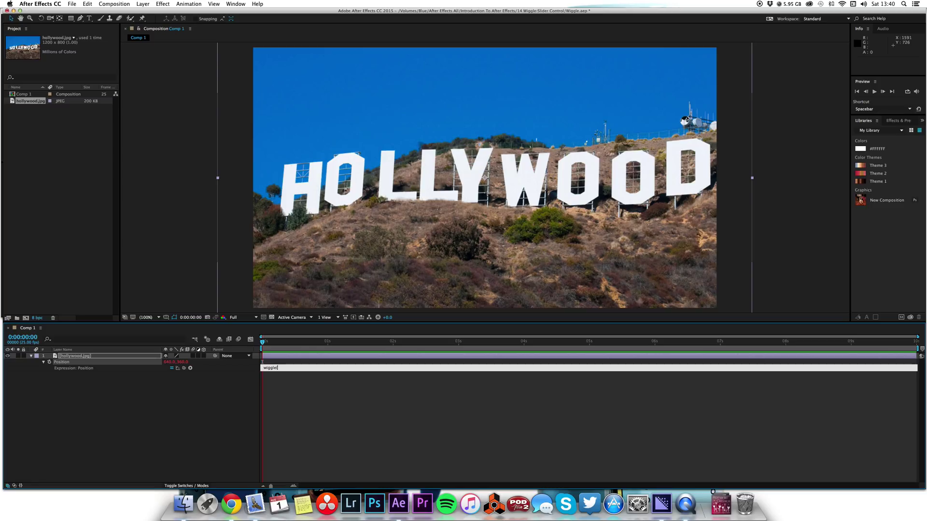
{"action": "type", "text": ")"}
{"action": "left_click", "coordinate": [421, 453]}
Step: Preview the shaking photo and return to the start of the composition
{"action": "key", "text": "space"}
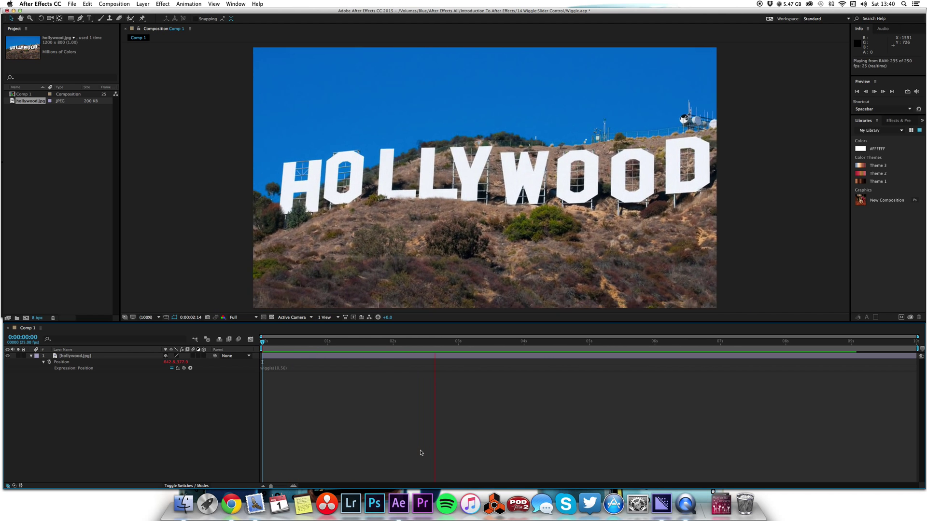
{"action": "key", "text": "space"}
{"action": "left_click_drag", "start_coordinate": [303, 340], "coordinate": [248, 341]}
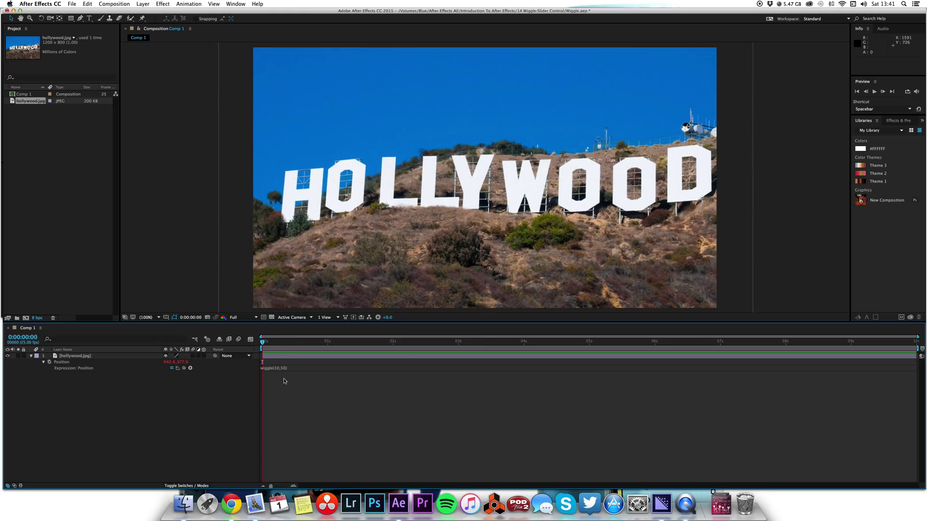
Step: Find Slider Control in Effects & Presets and apply it to hollywood.jpg
{"action": "left_click", "coordinate": [898, 120]}
{"action": "left_click", "coordinate": [886, 130]}
{"action": "type", "text": "slider"}
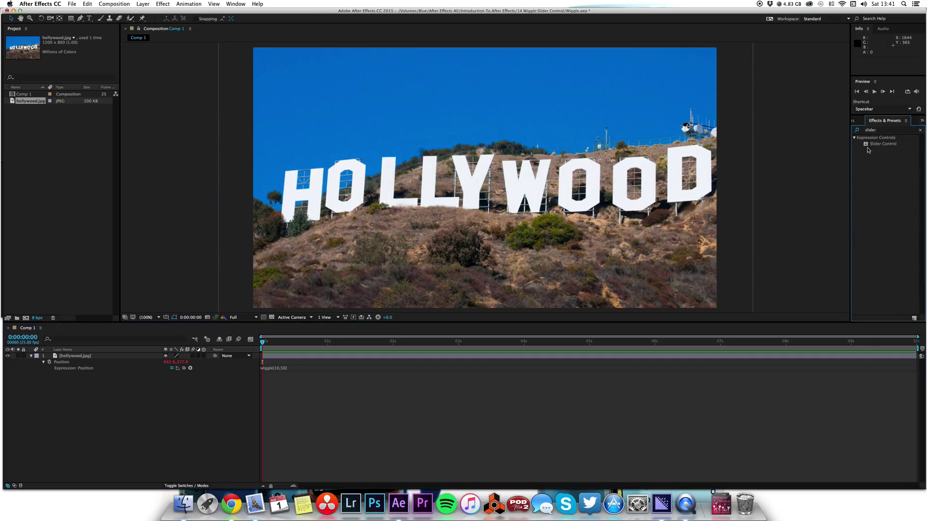
{"action": "left_click_drag", "start_coordinate": [869, 144], "coordinate": [625, 357]}
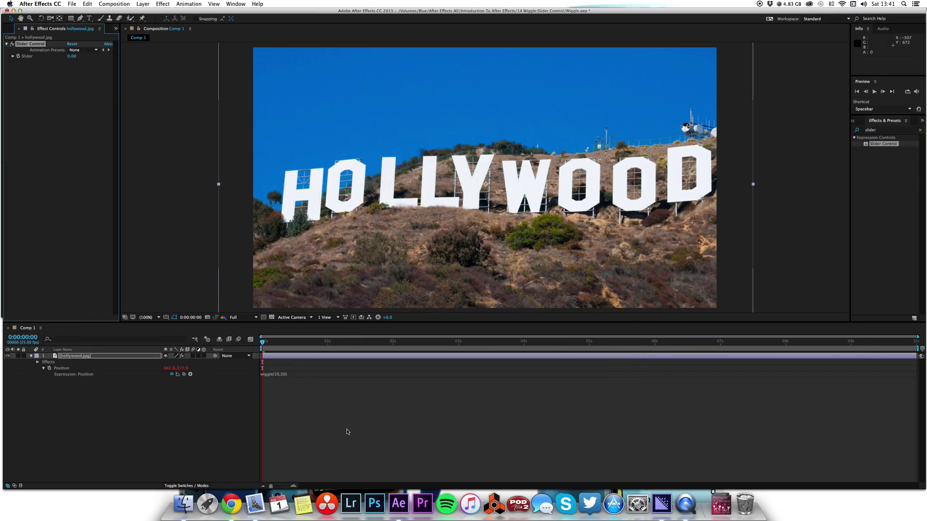
Step: Replace the wiggle frequency 10 with a link to the Slider Control's Slider
{"action": "left_click", "coordinate": [276, 376]}
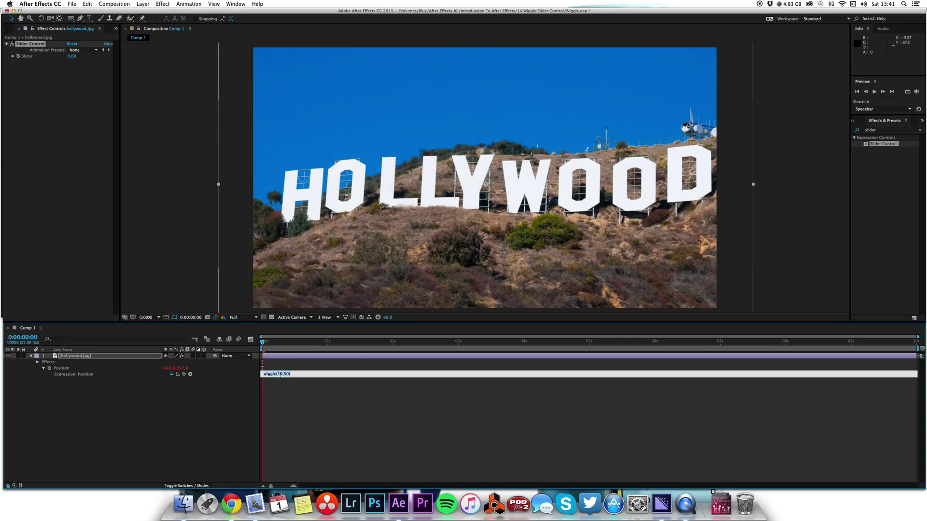
{"action": "double_click", "coordinate": [278, 374]}
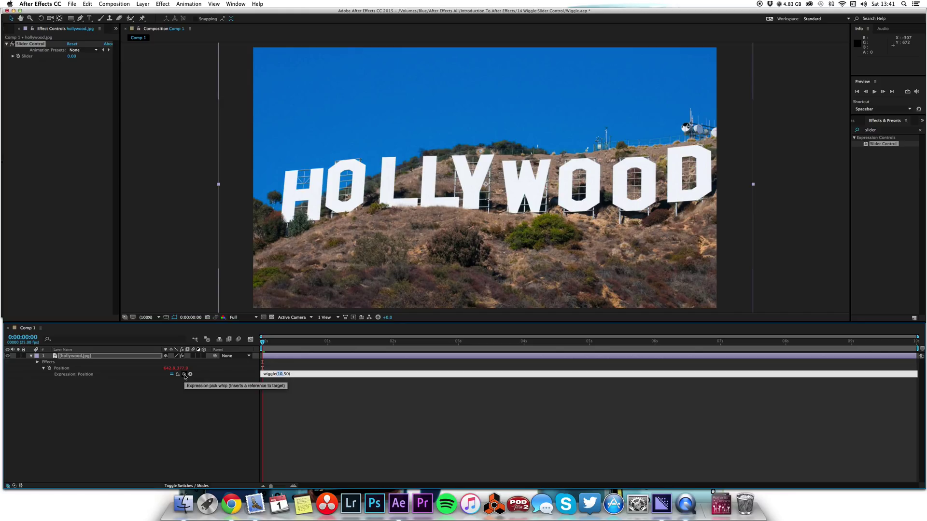
{"action": "left_click_drag", "start_coordinate": [184, 375], "coordinate": [28, 56]}
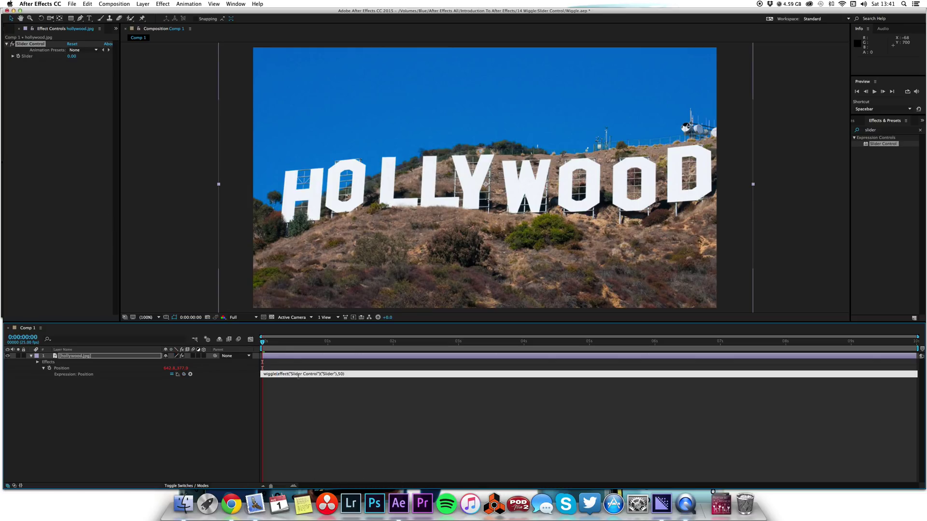
{"action": "left_click", "coordinate": [315, 433]}
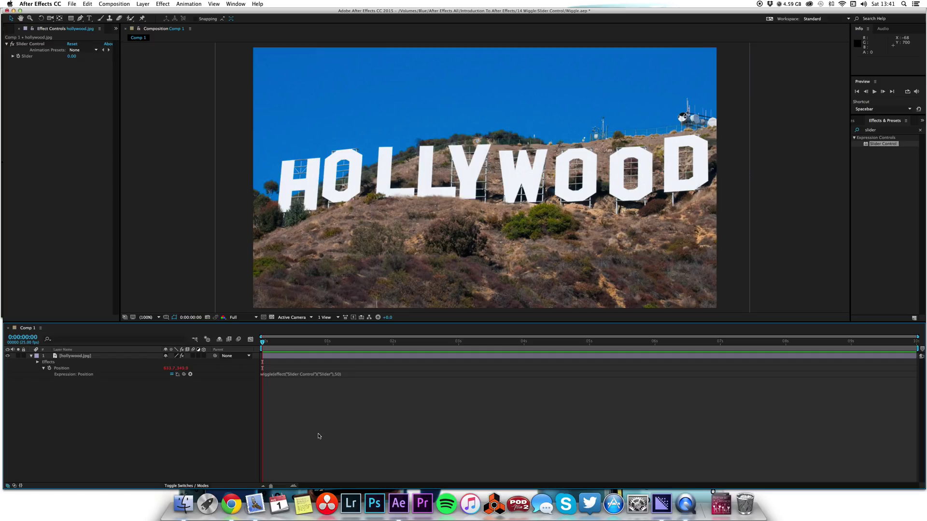
Step: Preview, then keyframe a raised Slider value at about three seconds
{"action": "key", "text": "space"}
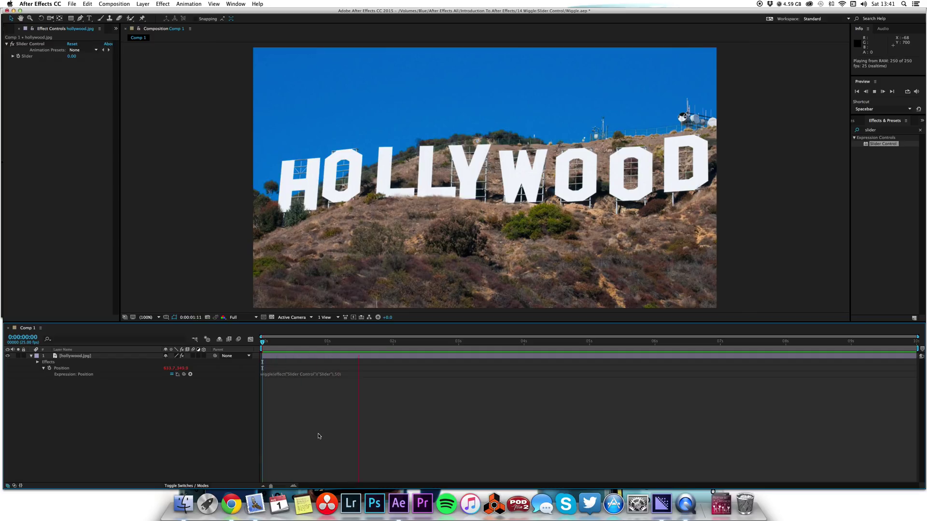
{"action": "left_click_drag", "start_coordinate": [280, 346], "coordinate": [328, 343]}
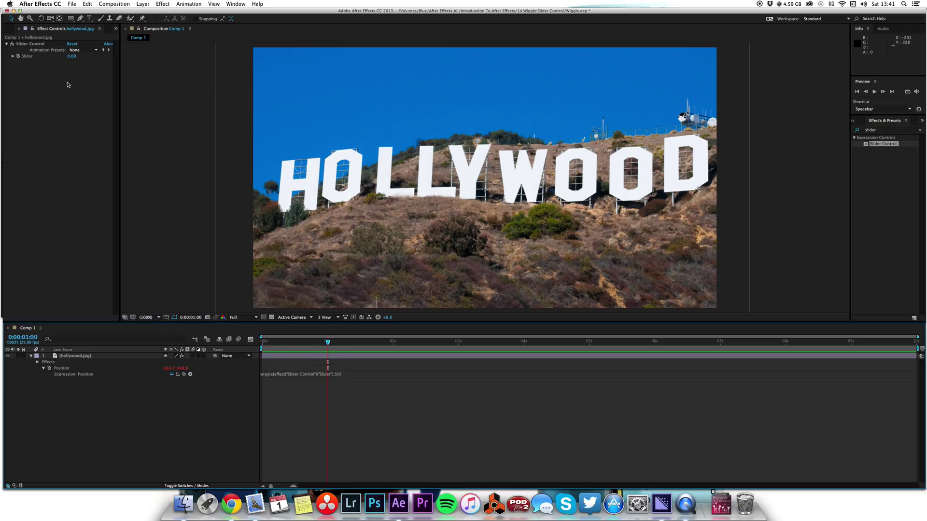
{"action": "left_click", "coordinate": [13, 57]}
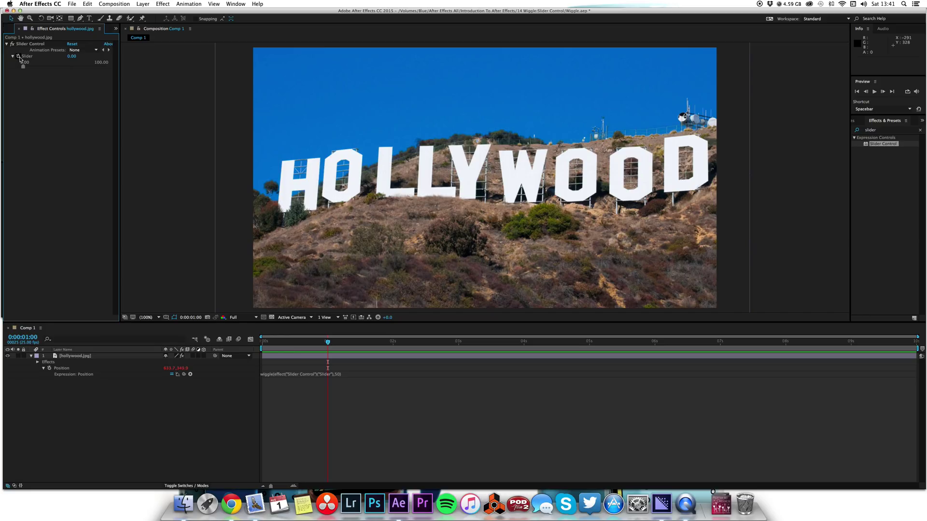
{"action": "left_click", "coordinate": [19, 58]}
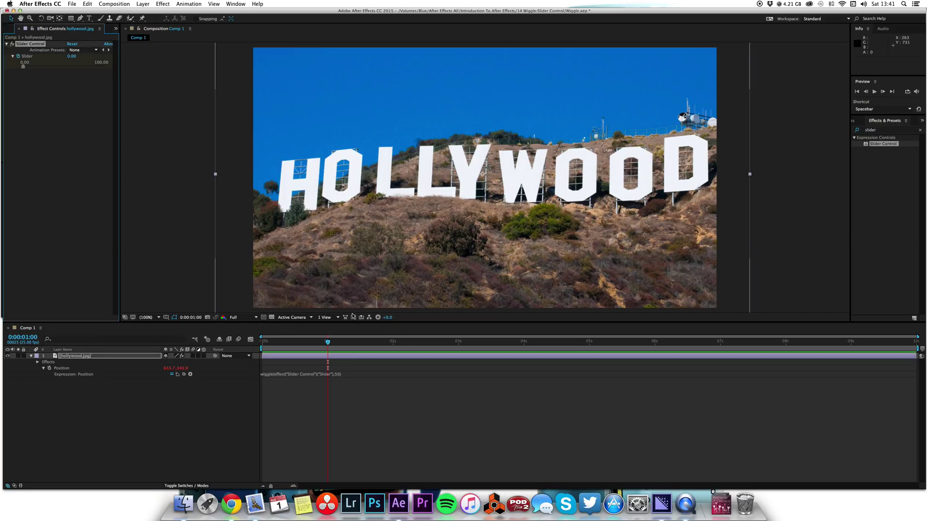
{"action": "left_click_drag", "start_coordinate": [393, 343], "coordinate": [458, 344]}
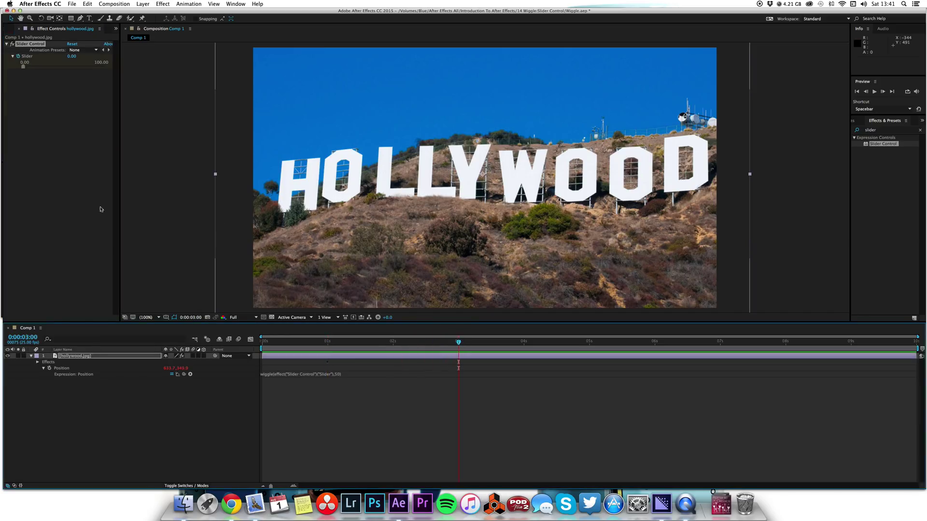
{"action": "left_click_drag", "start_coordinate": [23, 66], "coordinate": [27, 67]}
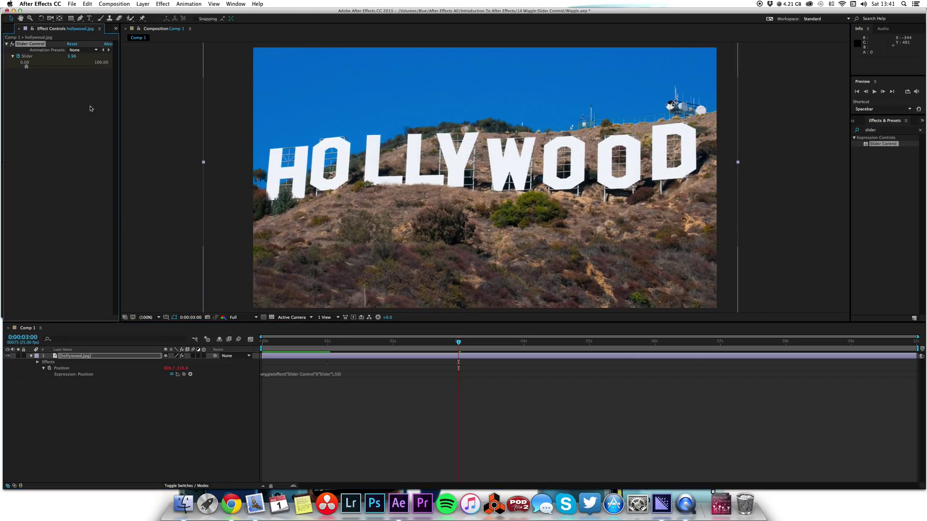
Step: Key a higher Slider value at five seconds for a stronger shake
{"action": "left_click", "coordinate": [319, 343]}
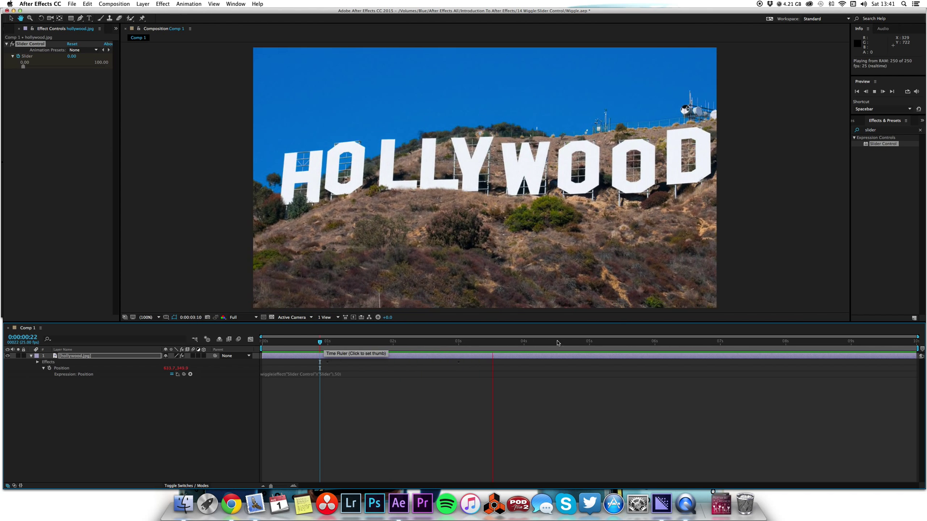
{"action": "left_click", "coordinate": [589, 342]}
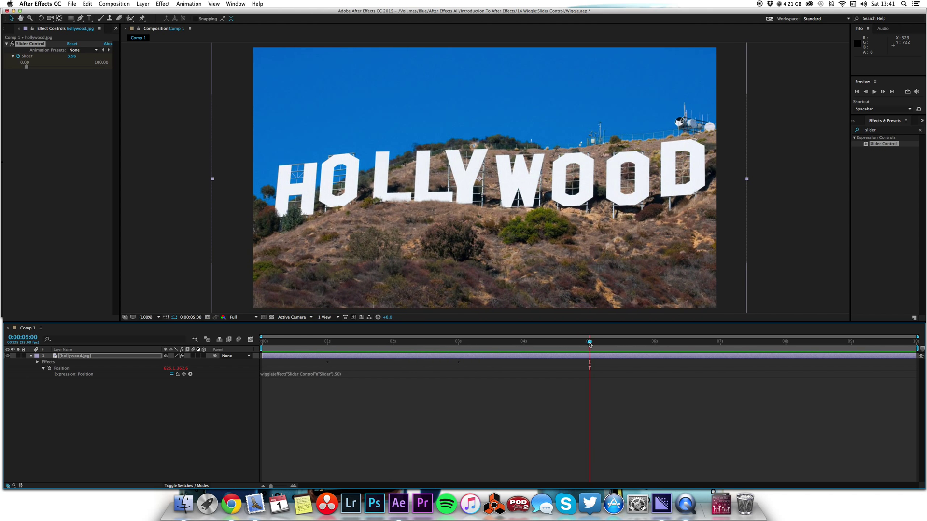
{"action": "left_click_drag", "start_coordinate": [26, 67], "coordinate": [77, 67]}
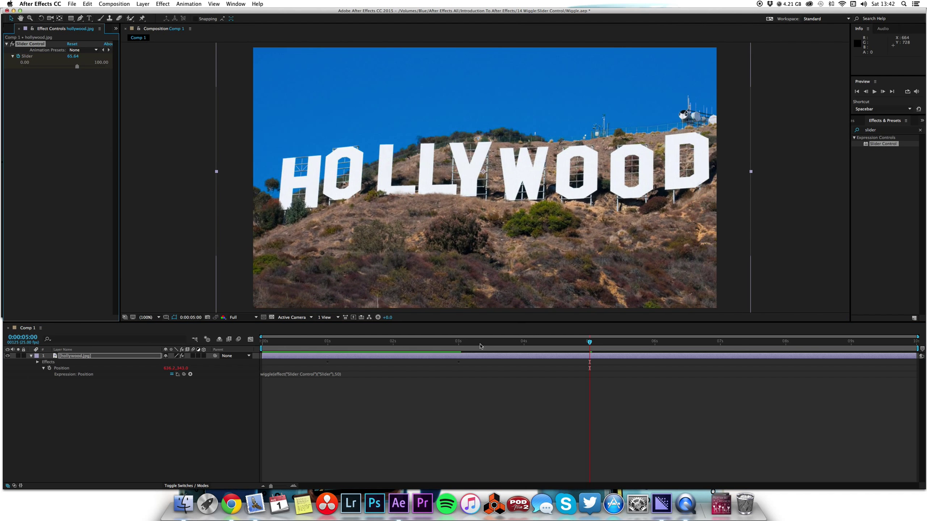
{"action": "left_click_drag", "start_coordinate": [461, 343], "coordinate": [452, 345]}
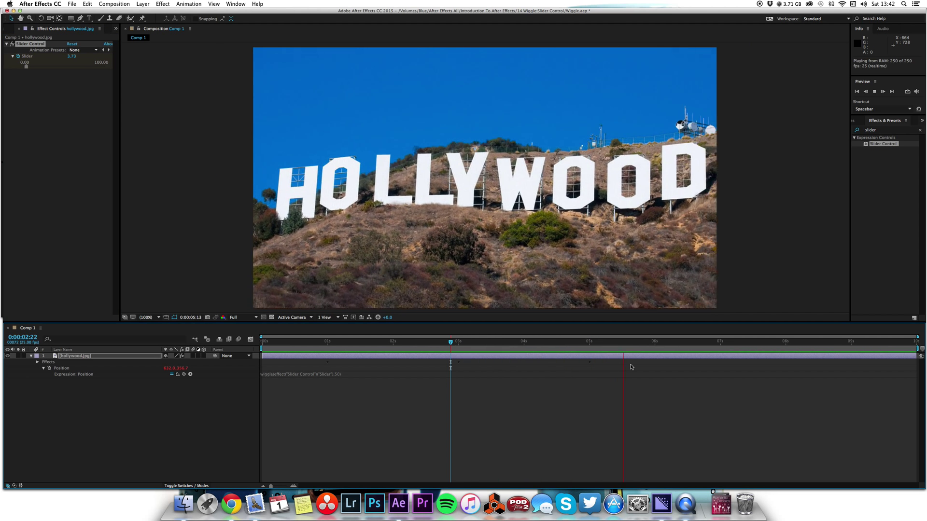
{"action": "key", "text": "space"}
Step: Key the Slider back to 0.00 near the end, then preview the shake from the start
{"action": "left_click", "coordinate": [723, 343]}
{"action": "left_click_drag", "start_coordinate": [722, 347], "coordinate": [721, 349]}
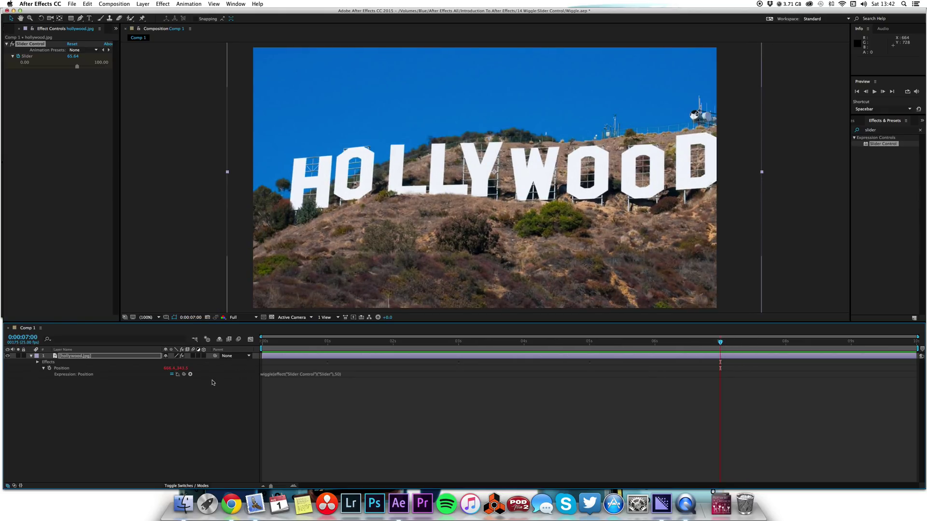
{"action": "key", "text": "u"}
{"action": "key", "text": "space"}
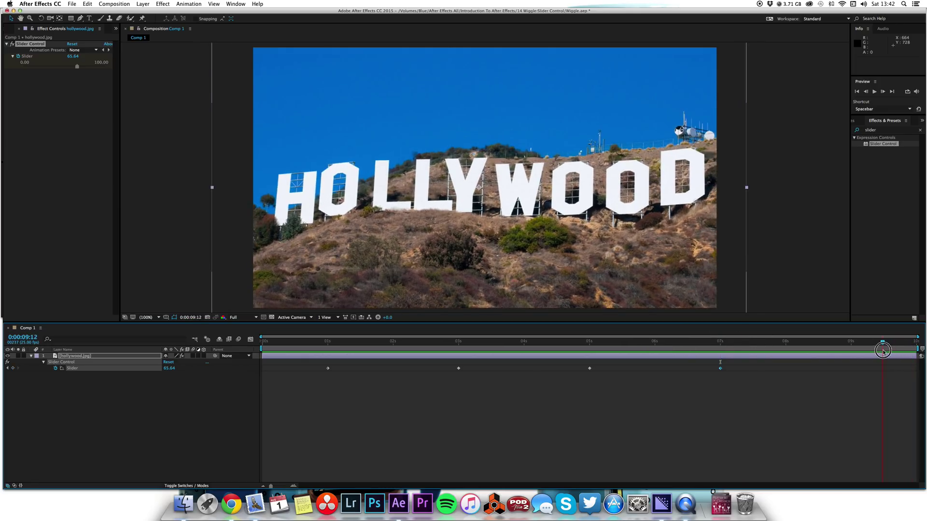
{"action": "left_click_drag", "start_coordinate": [77, 66], "coordinate": [2, 62]}
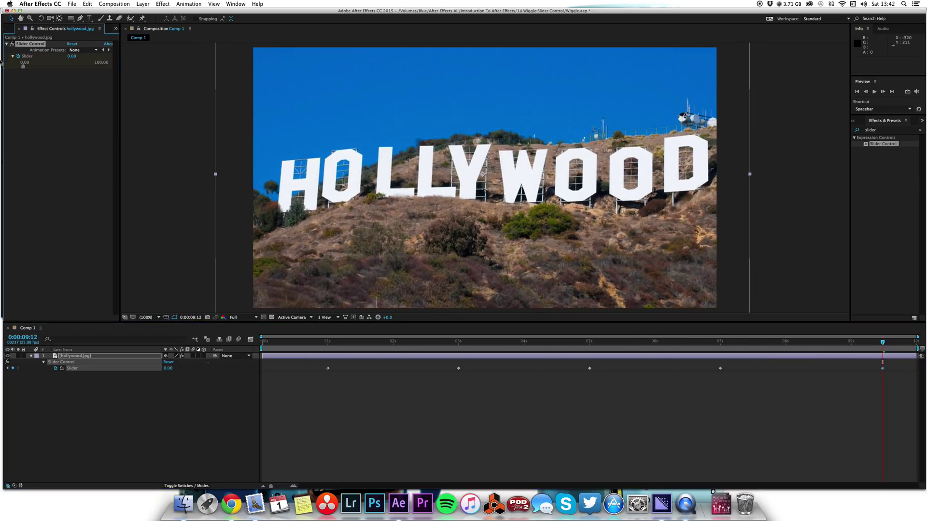
{"action": "left_click", "coordinate": [319, 348]}
{"action": "key", "text": "Home"}
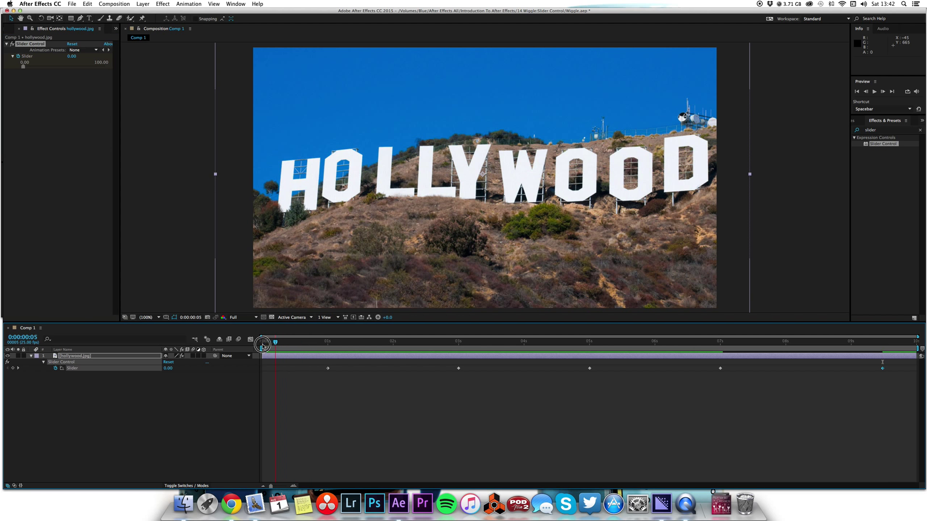
{"action": "key", "text": "space"}
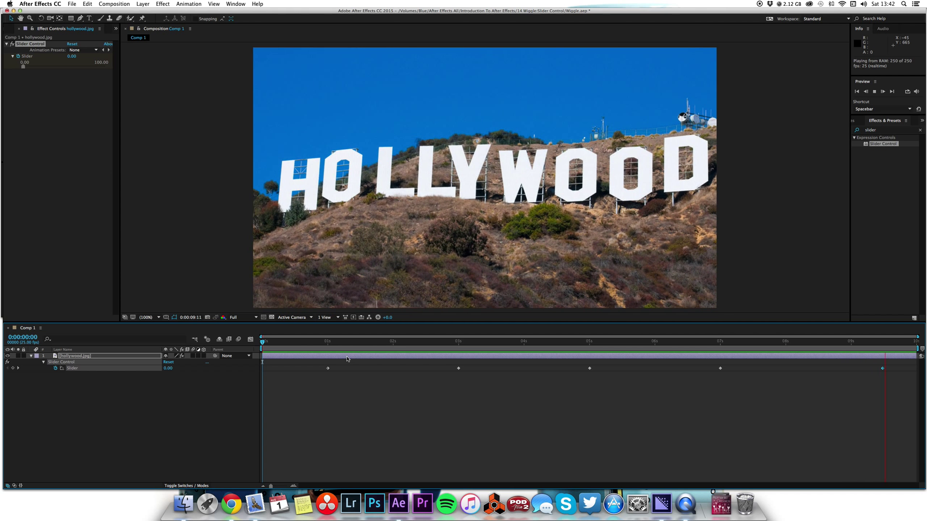
{"action": "left_click_drag", "start_coordinate": [771, 344], "coordinate": [807, 347]}
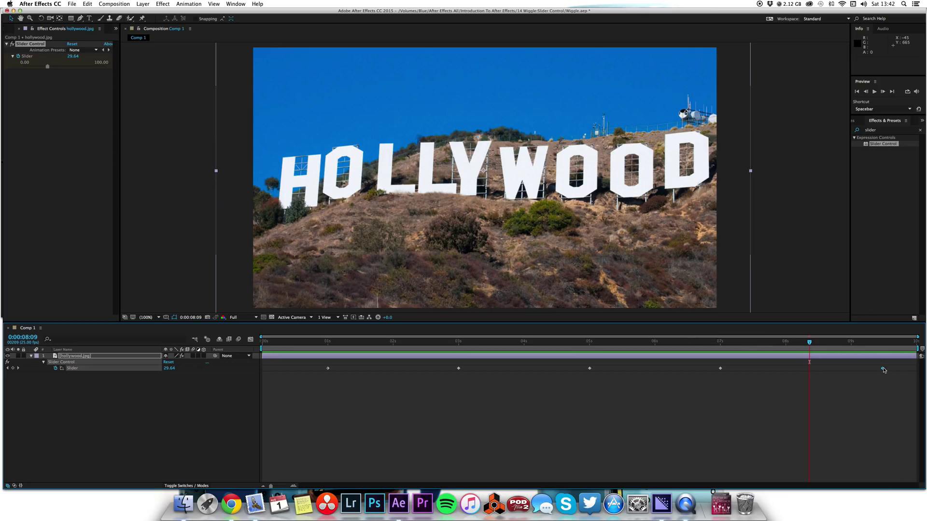
Step: Shift the 7-second Slider keyframe to about 0:00:05:22 and scrub to check the shake
{"action": "left_click_drag", "start_coordinate": [721, 368], "coordinate": [647, 368]}
{"action": "left_click_drag", "start_coordinate": [688, 340], "coordinate": [838, 347]}
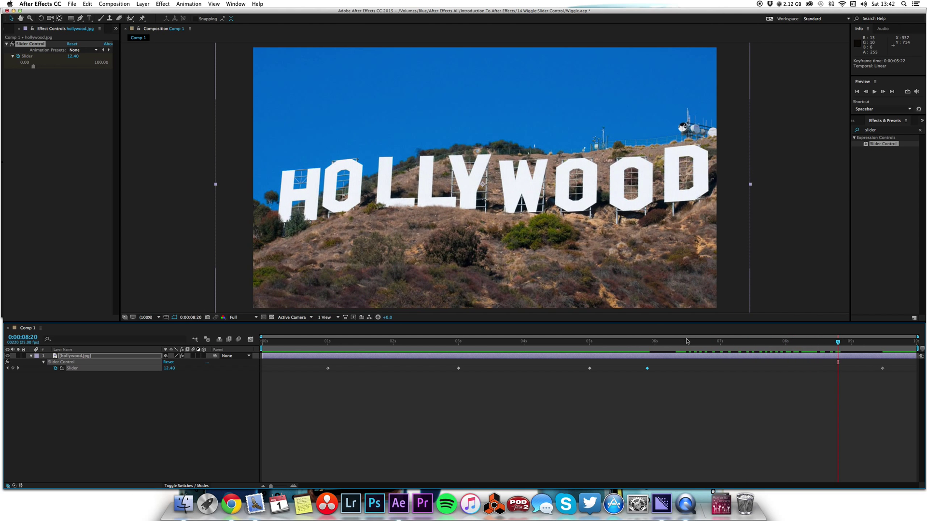
{"action": "left_click_drag", "start_coordinate": [692, 340], "coordinate": [661, 347]}
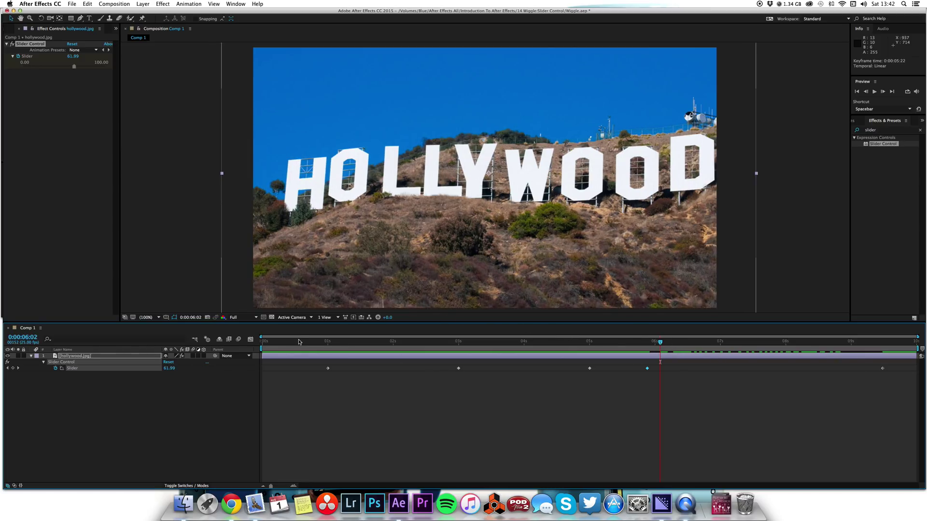
{"action": "key", "text": "Home"}
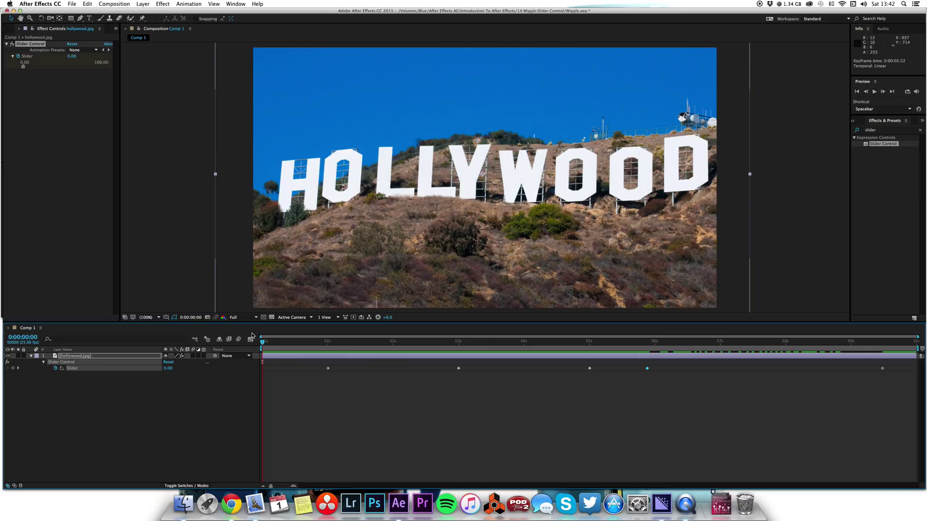
{"action": "left_click", "coordinate": [44, 362]}
Step: Reveal the Position expression and add a second Slider Control to hollywood.jpg
{"action": "left_click", "coordinate": [43, 362]}
{"action": "key", "text": "p"}
{"action": "left_click", "coordinate": [43, 362]}
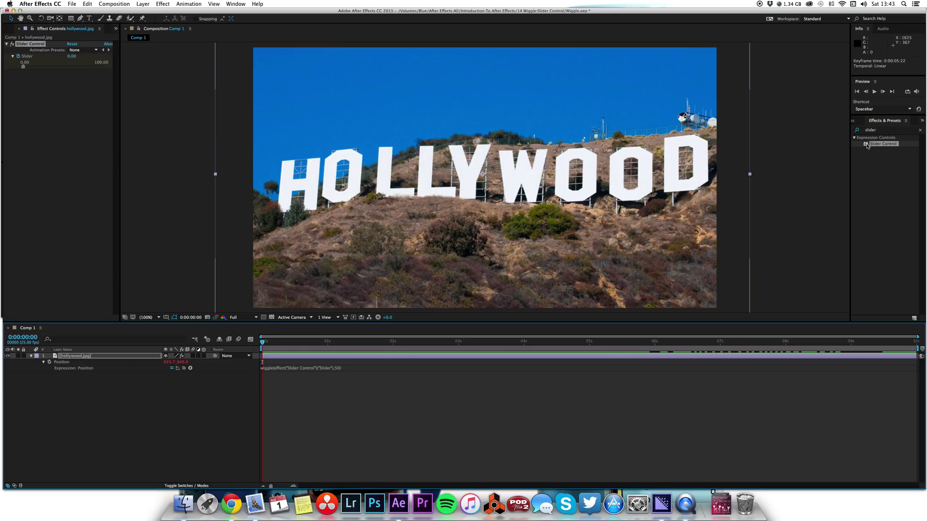
{"action": "left_click", "coordinate": [715, 348]}
{"action": "left_click_drag", "start_coordinate": [708, 358], "coordinate": [709, 359]}
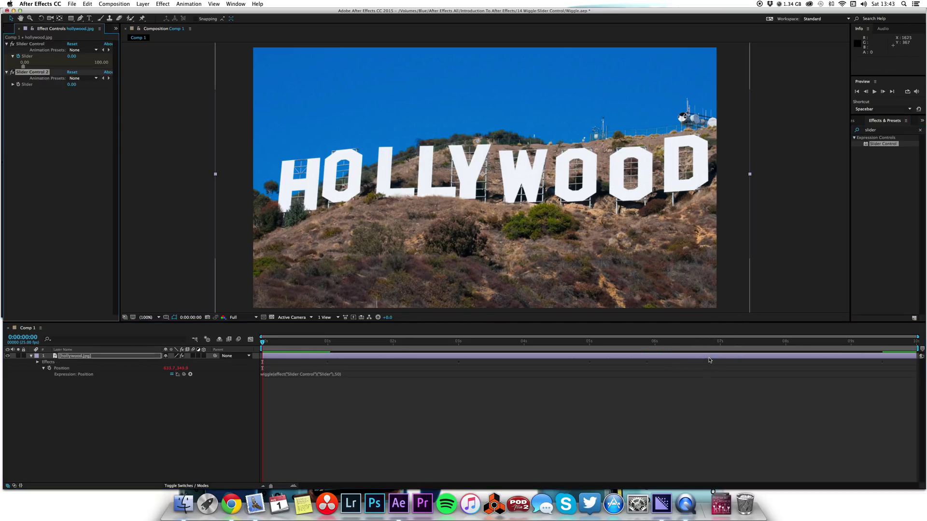
Step: Replace the wiggle amplitude 50 with a link to Slider Control 2's Slider
{"action": "left_click", "coordinate": [328, 374]}
{"action": "left_click", "coordinate": [337, 376]}
{"action": "left_click", "coordinate": [338, 375]}
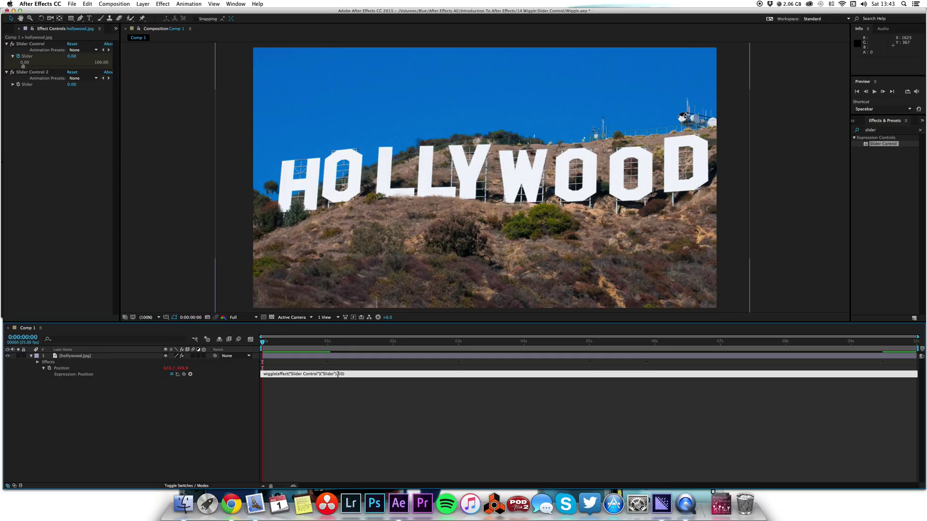
{"action": "left_click_drag", "start_coordinate": [187, 377], "coordinate": [27, 85]}
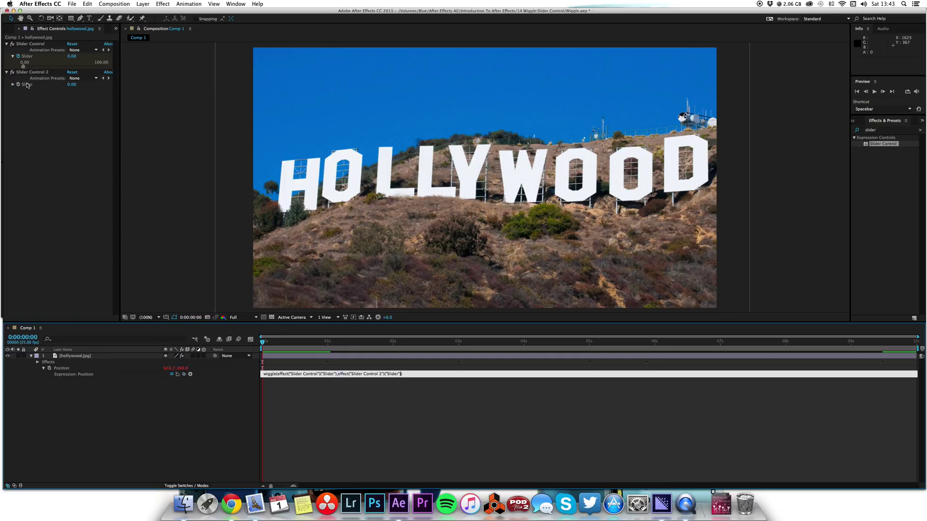
{"action": "left_click", "coordinate": [336, 408]}
{"action": "key", "text": "space"}
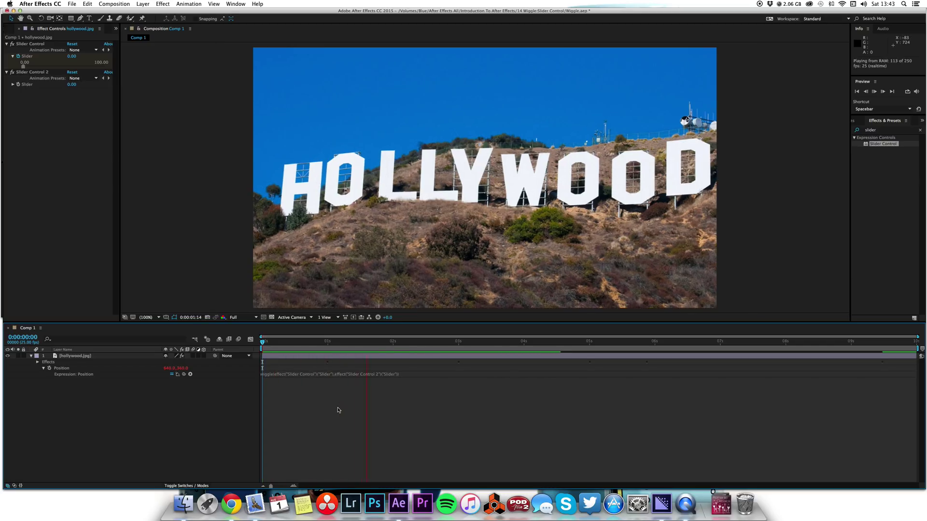
{"action": "left_click_drag", "start_coordinate": [337, 349], "coordinate": [327, 347]}
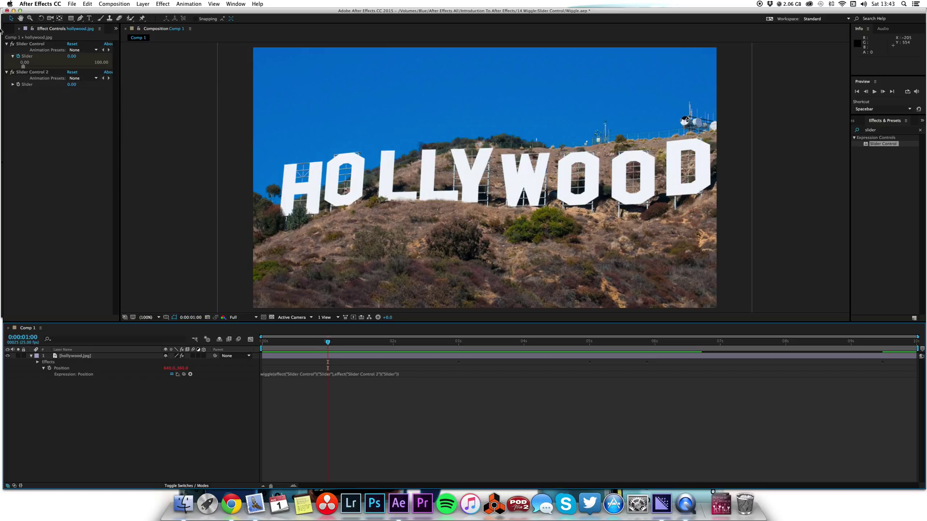
{"action": "left_click", "coordinate": [16, 85]}
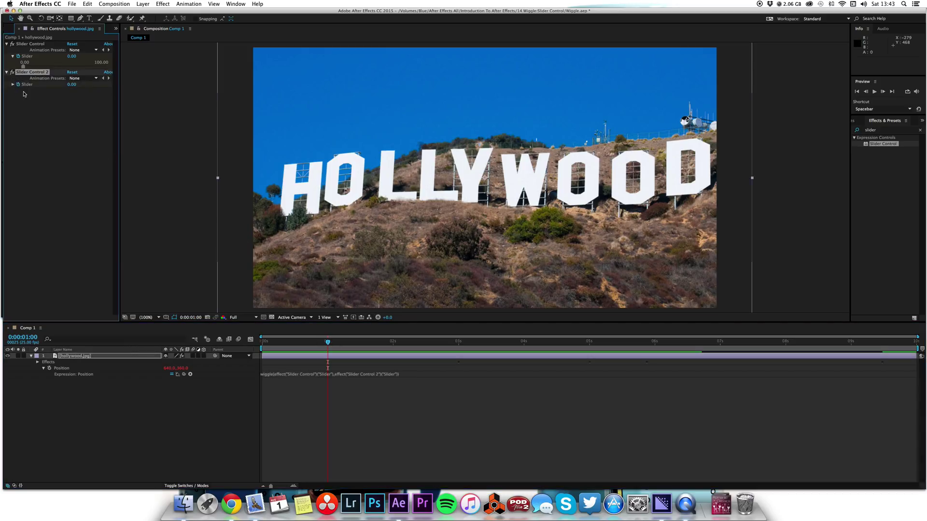
{"action": "left_click", "coordinate": [458, 343]}
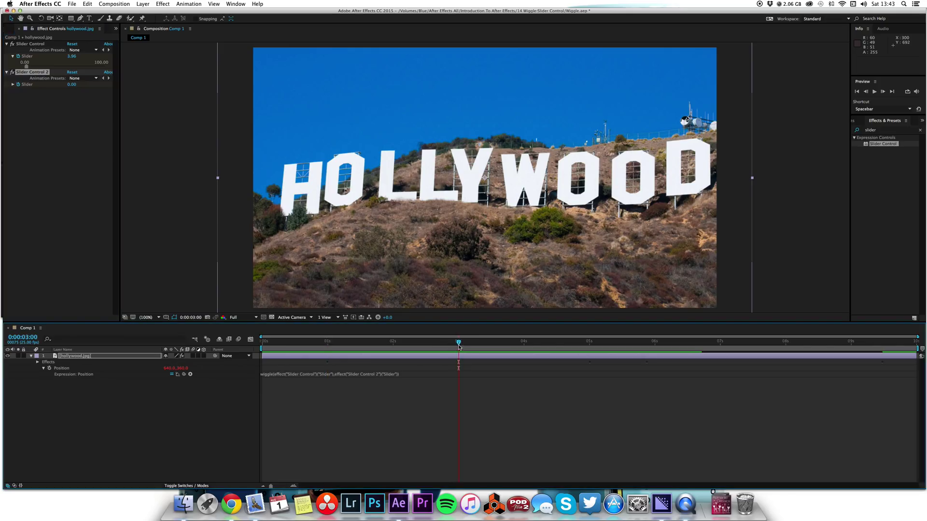
{"action": "left_click_drag", "start_coordinate": [74, 88], "coordinate": [78, 88]}
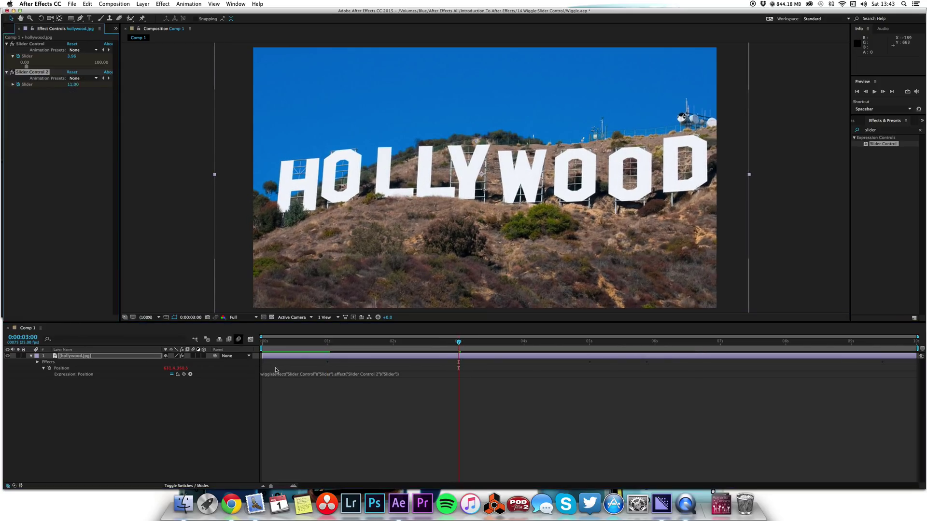
{"action": "left_click", "coordinate": [323, 346]}
{"action": "key", "text": "space"}
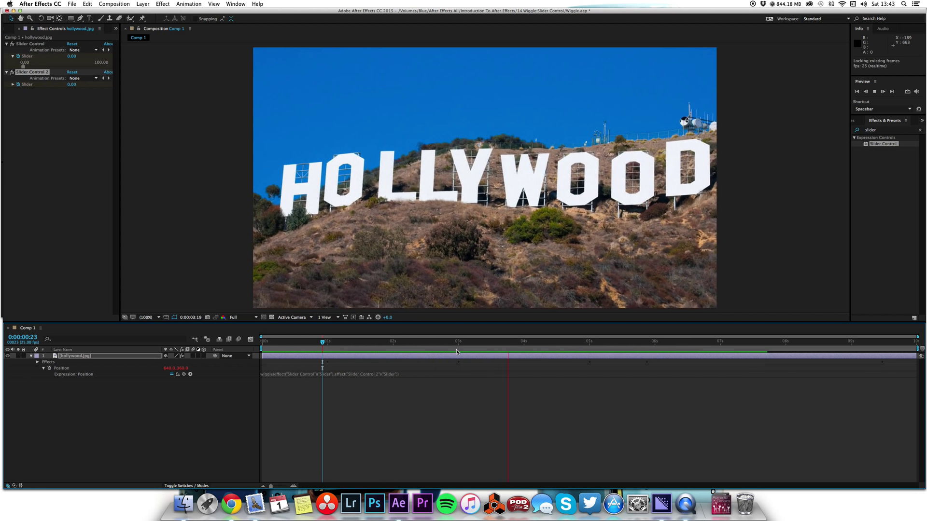
{"action": "key", "text": "space"}
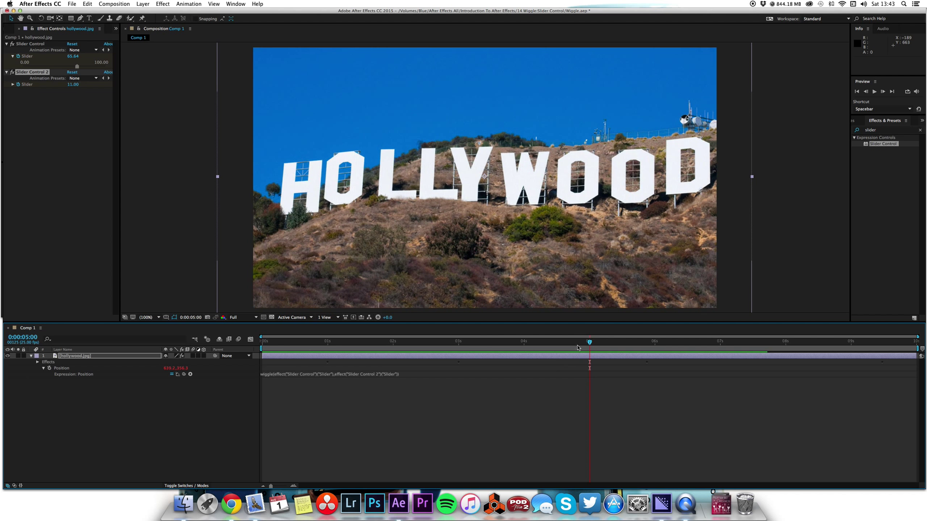
{"action": "mouse_move", "coordinate": [73, 89]}
{"action": "left_mouse_down"}
{"action": "mouse_move", "coordinate": [88, 88]}
{"action": "mouse_move", "coordinate": [80, 89]}
{"action": "left_mouse_up"}
{"action": "left_click", "coordinate": [845, 345]}
{"action": "key", "text": "space"}
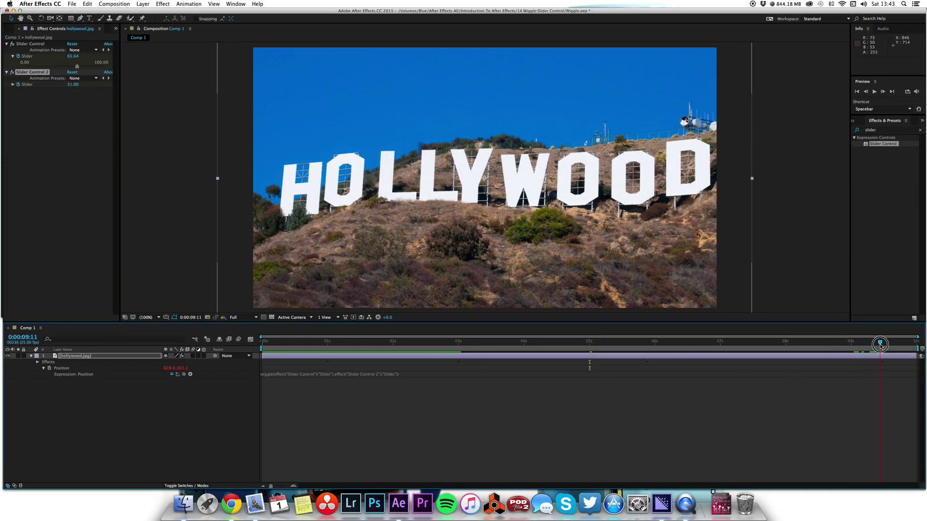
{"action": "left_click_drag", "start_coordinate": [77, 91], "coordinate": [10, 89]}
{"action": "left_click", "coordinate": [75, 85]}
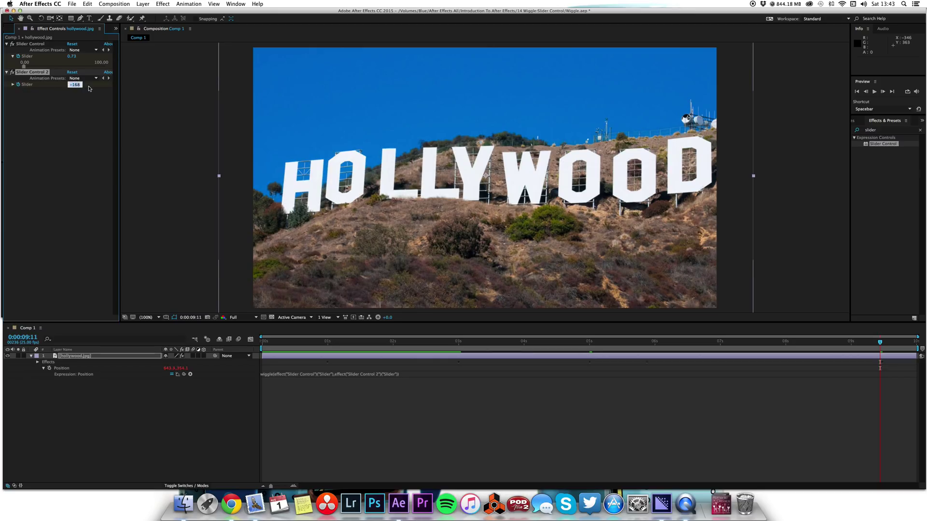
{"action": "type", "text": "0"}
{"action": "key", "text": "Return"}
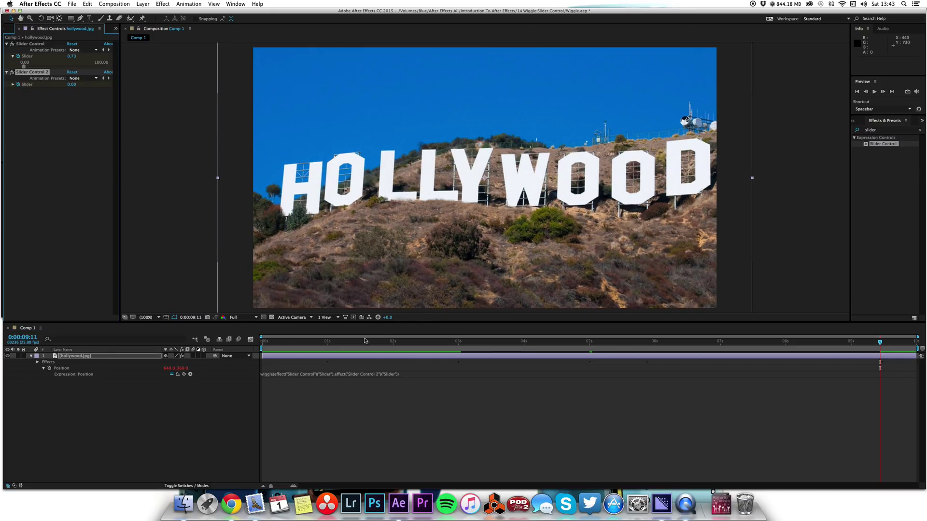
{"action": "key", "text": "space"}
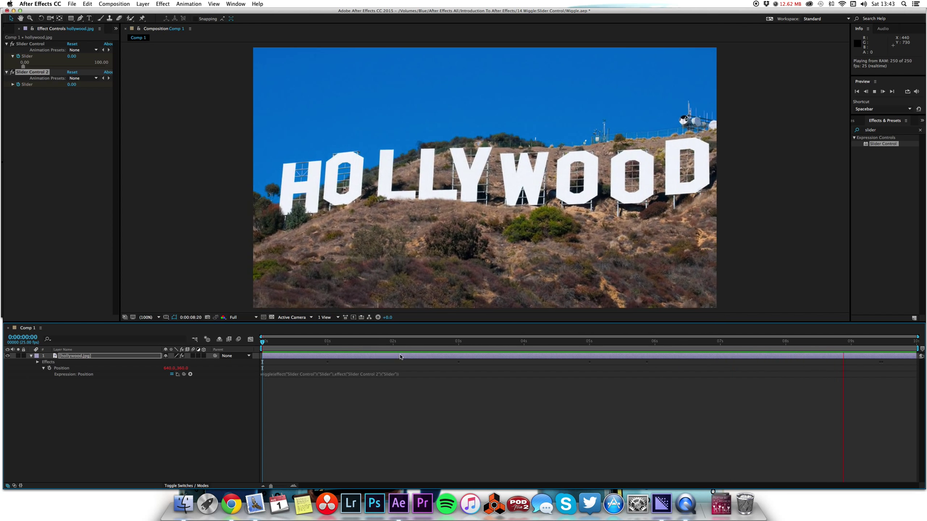
Step: Enable motion blur on the composition and on the hollywood.jpg layer
{"action": "key", "text": "space"}
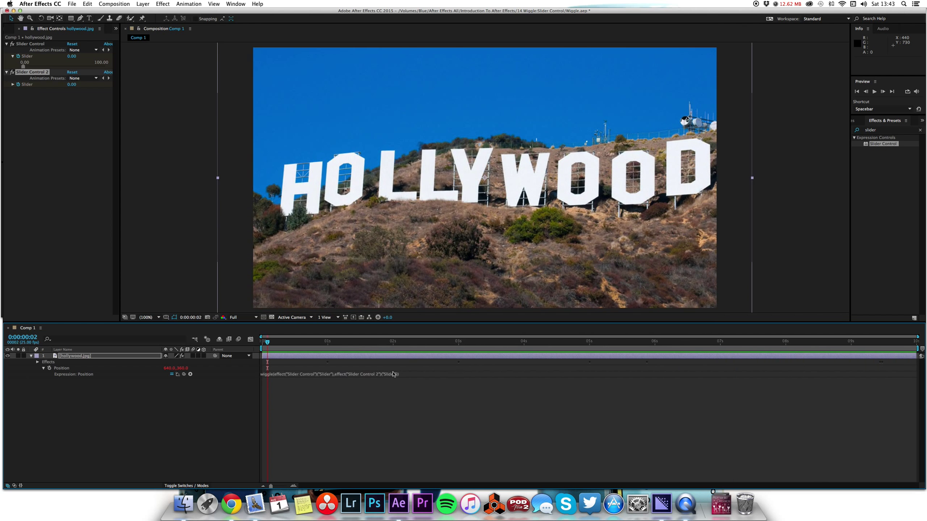
{"action": "left_click_drag", "start_coordinate": [267, 342], "coordinate": [262, 342]}
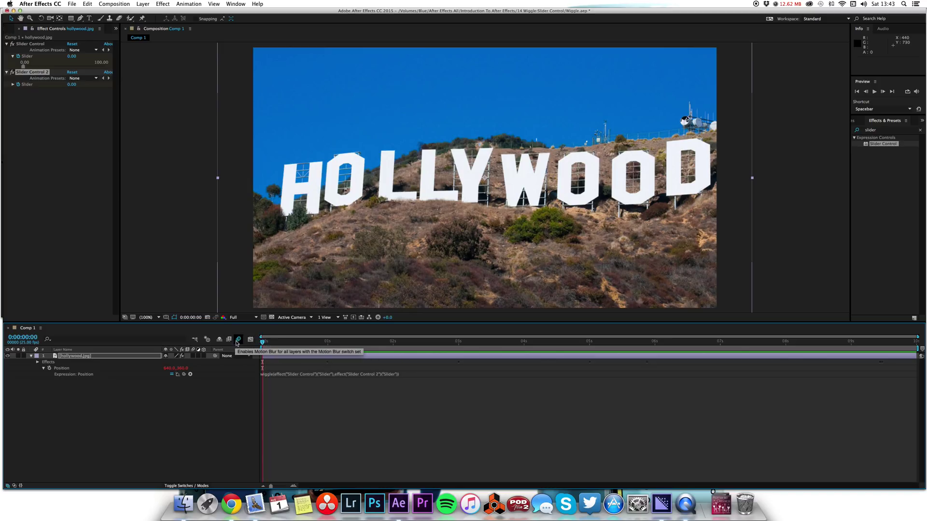
{"action": "left_click", "coordinate": [237, 342]}
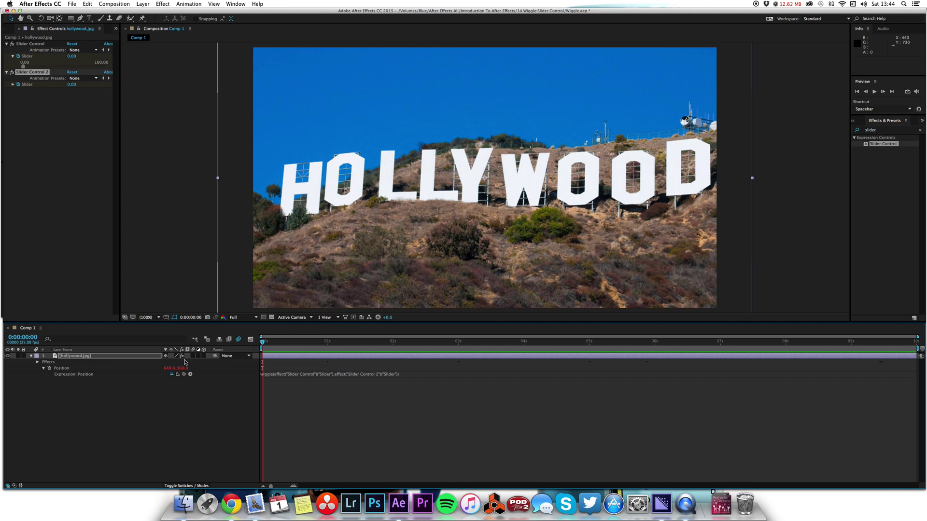
{"action": "left_click", "coordinate": [193, 357]}
Step: Preview the motion-blurred shake, return to the start, and collapse the hollywood.jpg layer
{"action": "key", "text": "space"}
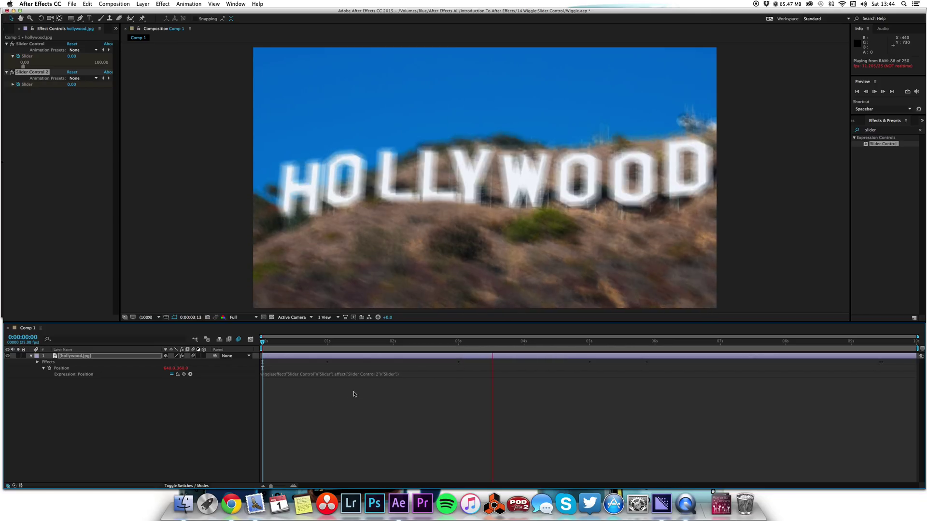
{"action": "key", "text": "space"}
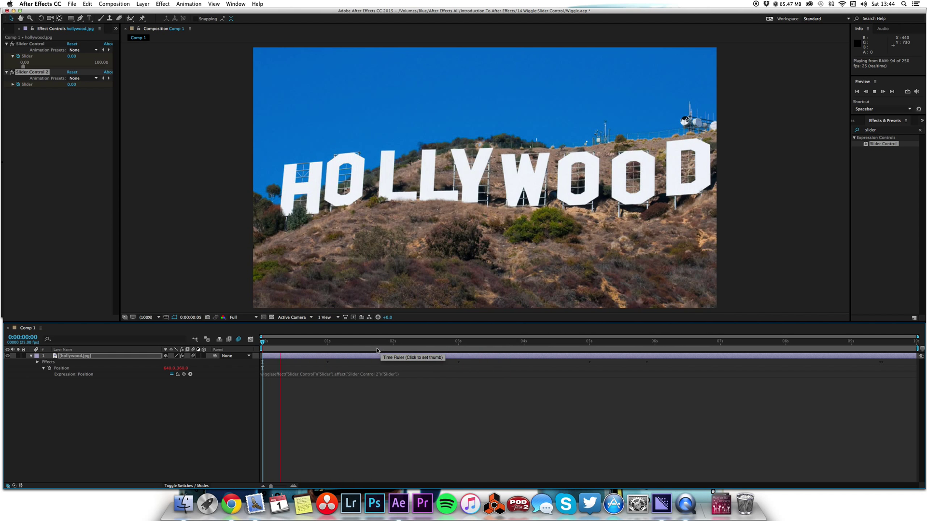
{"action": "left_click", "coordinate": [430, 424]}
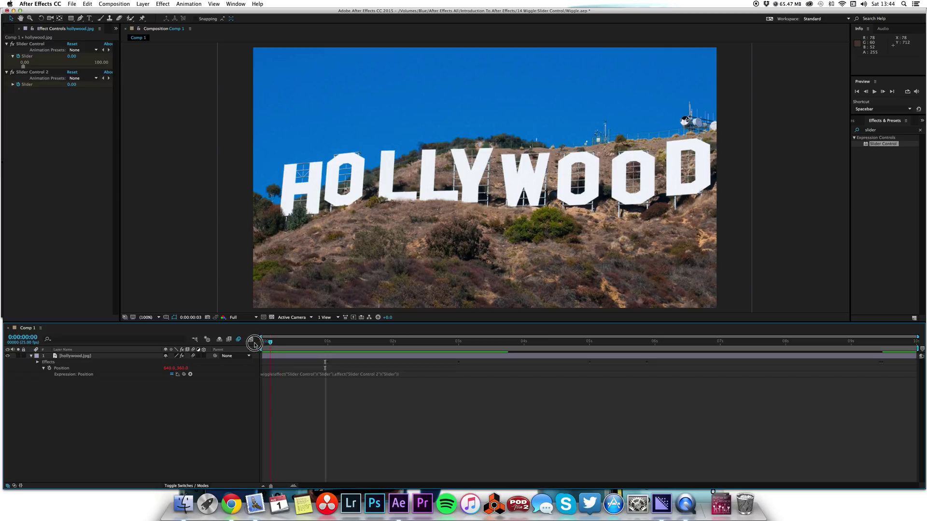
{"action": "key", "text": "Home"}
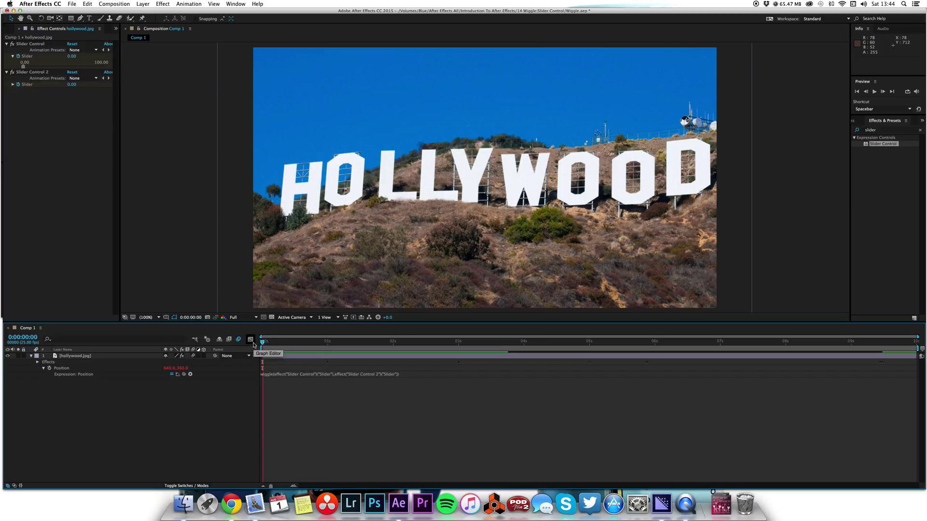
{"action": "left_click", "coordinate": [31, 356]}
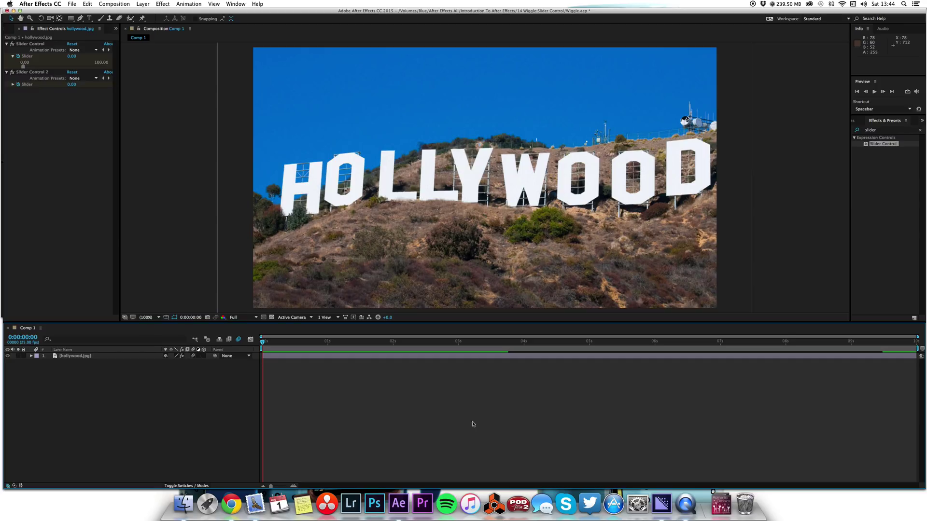